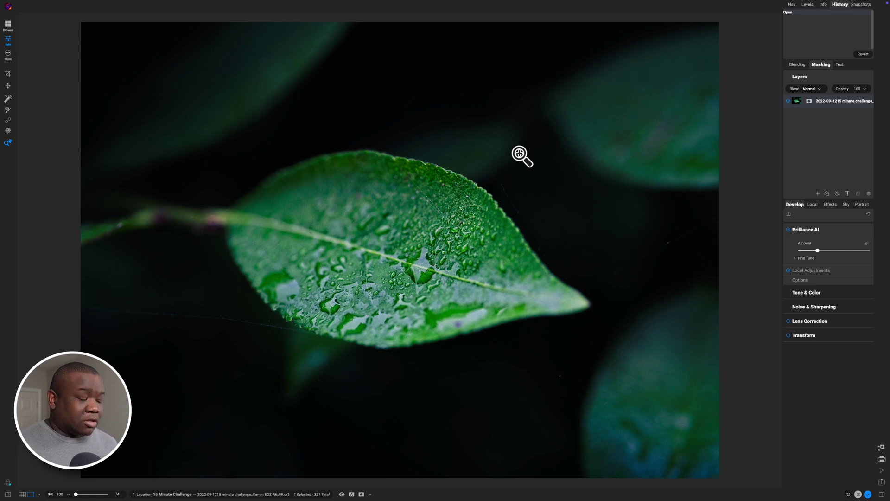
Compare the edit with the original leaf, enlarge the settings area, and expand Brilliance AI Fine Tune.
key("super+p")
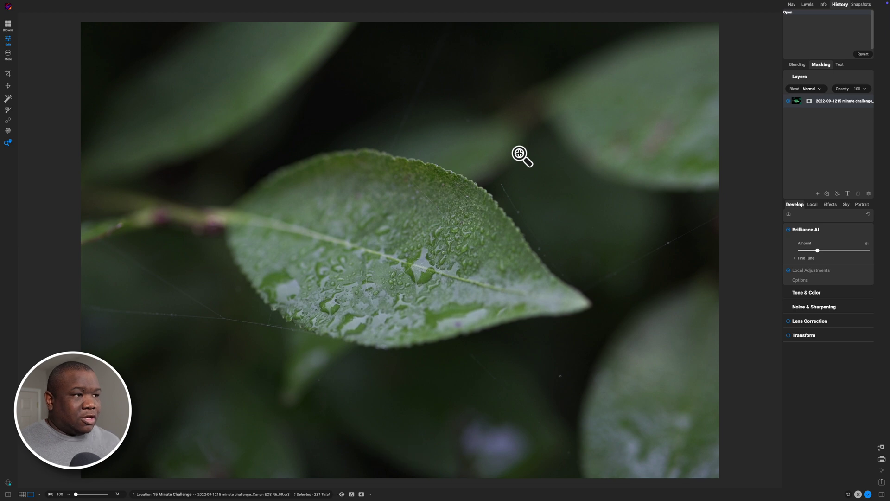
key("super+p")
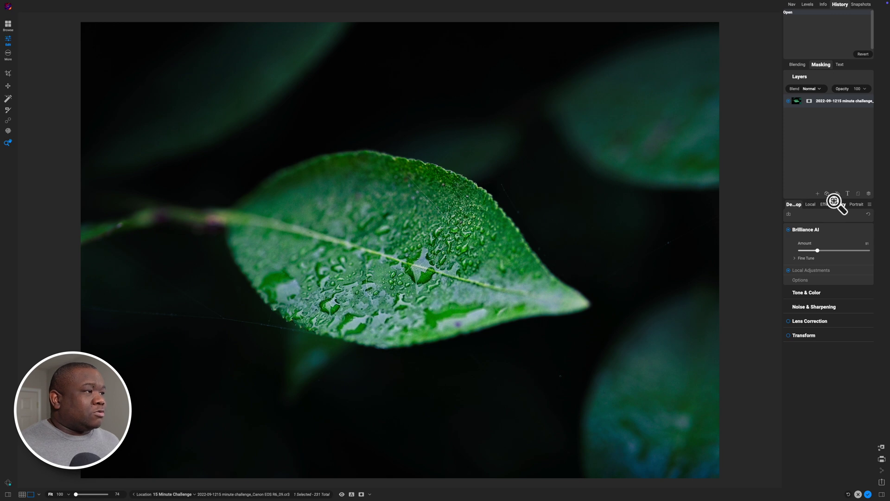
left_click_drag(835, 199, 834, 115)
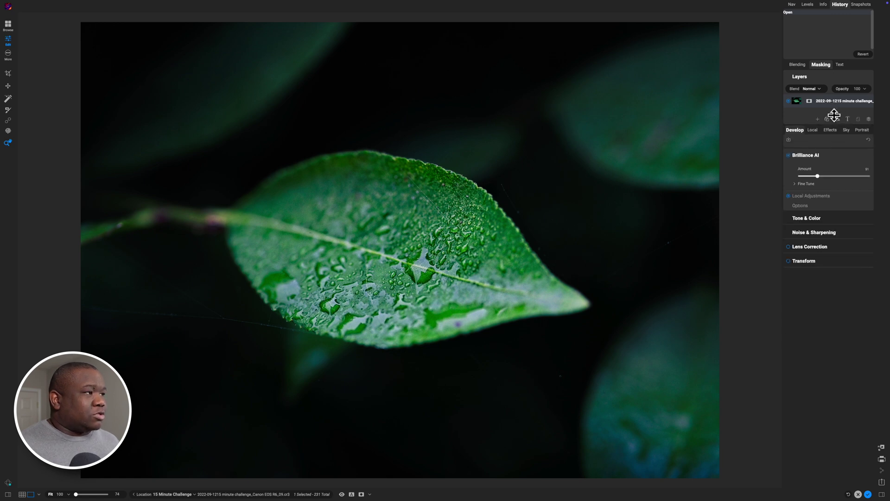
left_click(795, 184)
Collapse the Brilliance AI Fine Tune amounts.
left_click(795, 185)
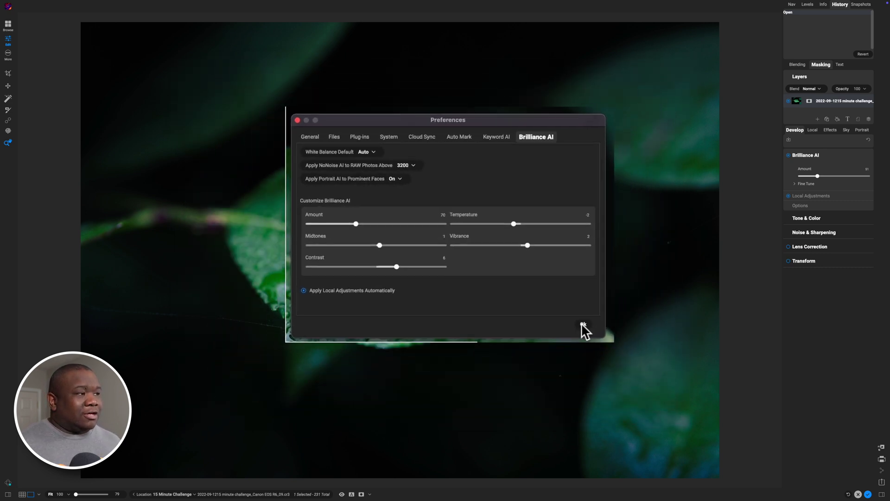
Close Preferences and re-enable Brilliance AI on the leaf photo.
left_click(564, 292)
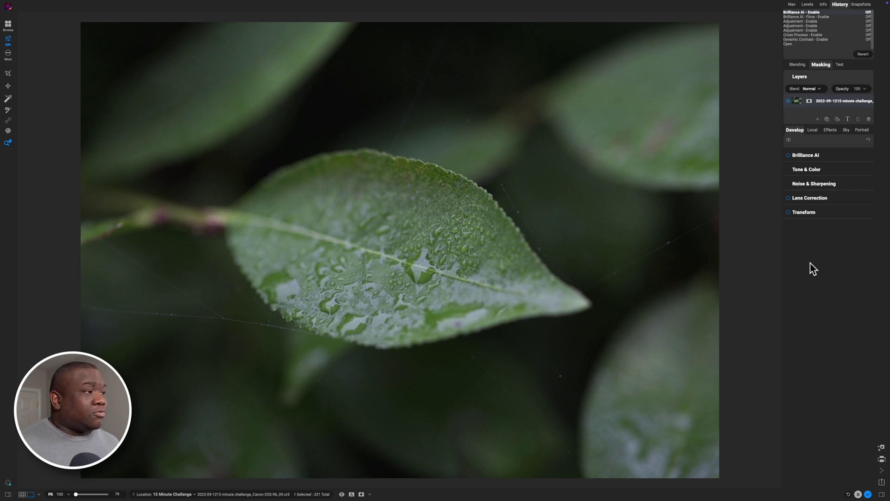
left_click(789, 155)
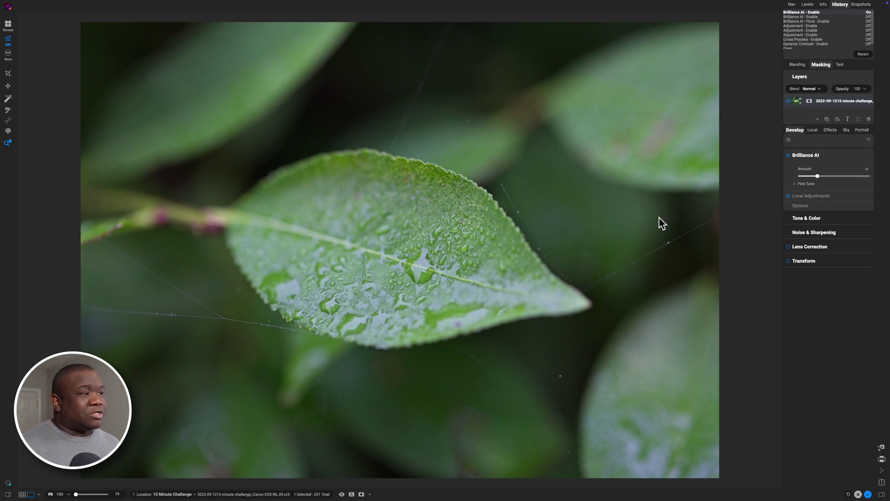
Expand Tone & Color to review Exposure 0.46, Highlights -17 and Vibrance 33.
left_click(812, 219)
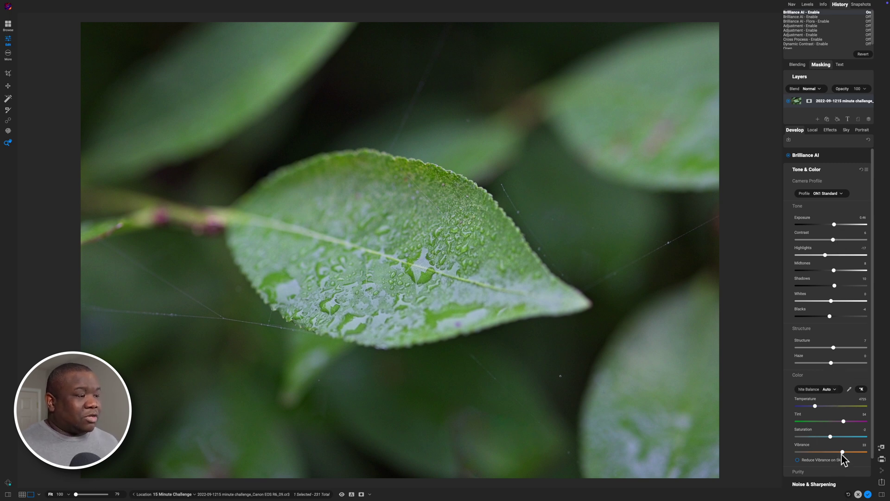
scroll(858, 461, "down", 1)
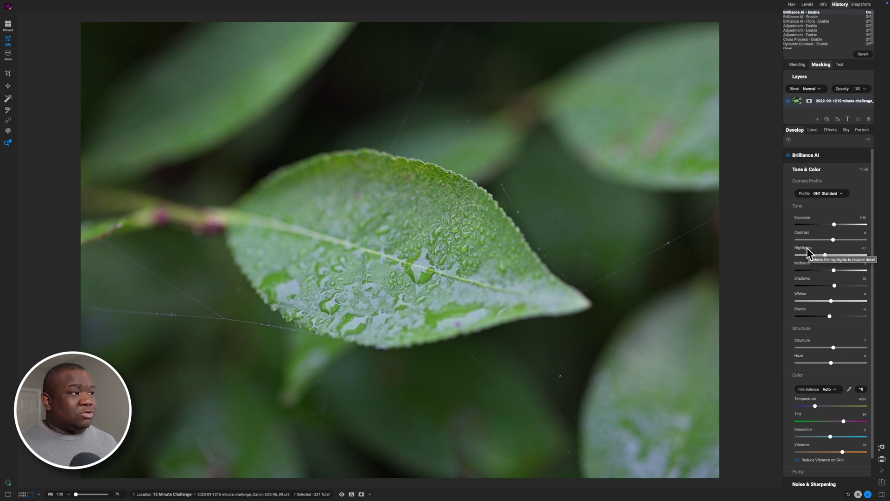
Enable the Brilliance AI - Flora local adjustment and toggle it to compare its effect.
left_click(813, 130)
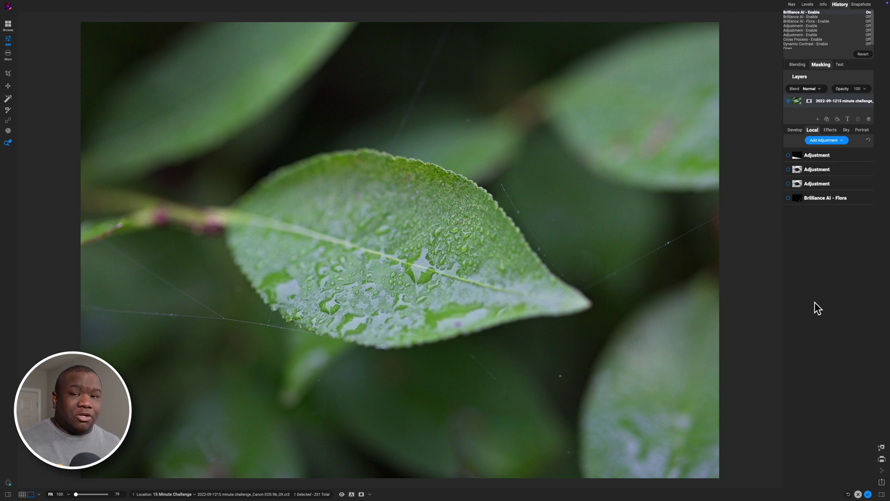
left_click(788, 198)
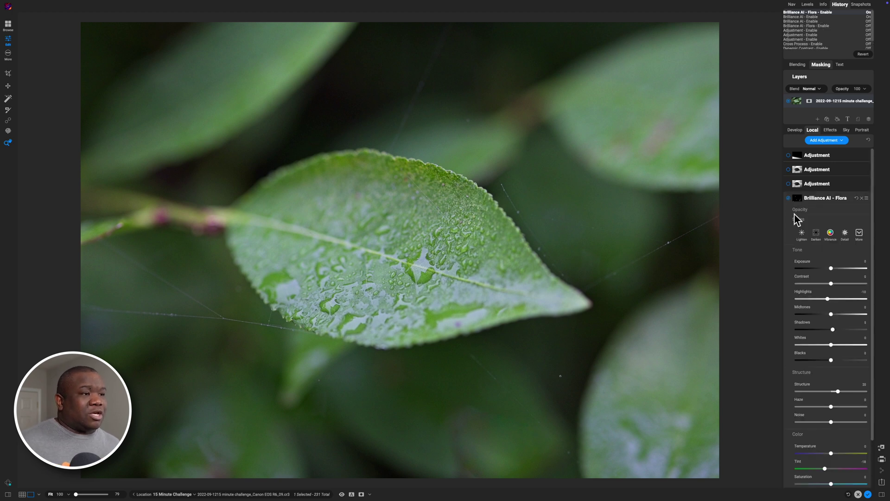
left_click(789, 198)
left_click(788, 198)
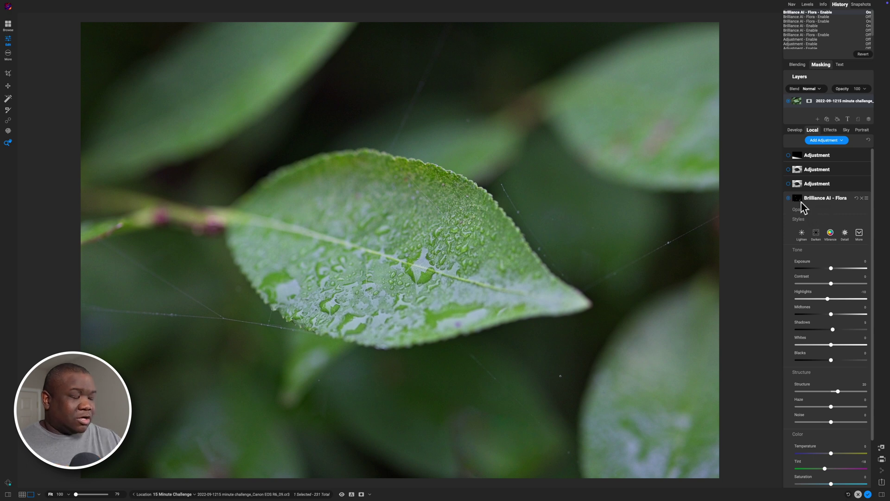
View the Flora mask as an overlay and in grayscale, then return to the photo.
key("slash")
key("slash")
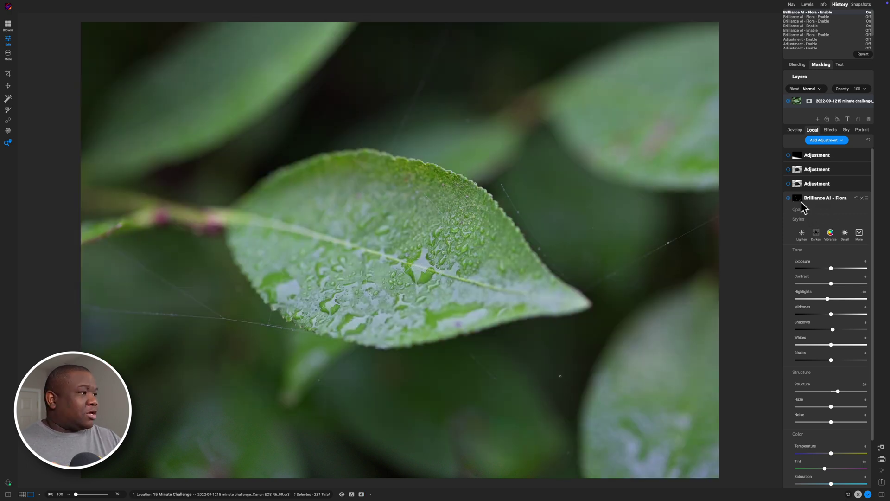
key("b")
scroll(801, 200, "down", 1)
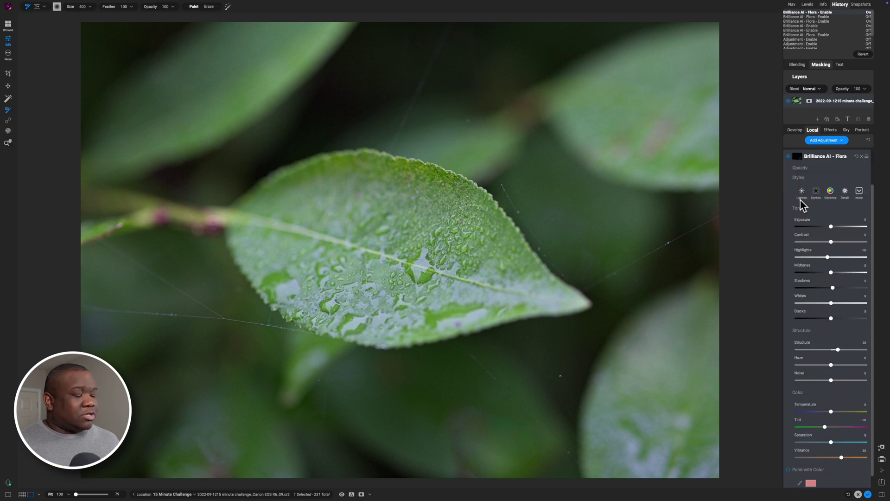
key("slash")
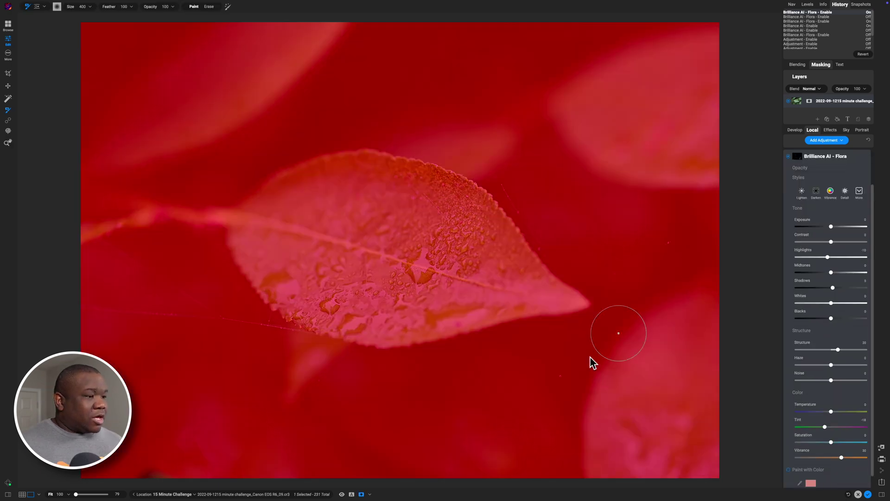
left_click(369, 493)
left_click(321, 487)
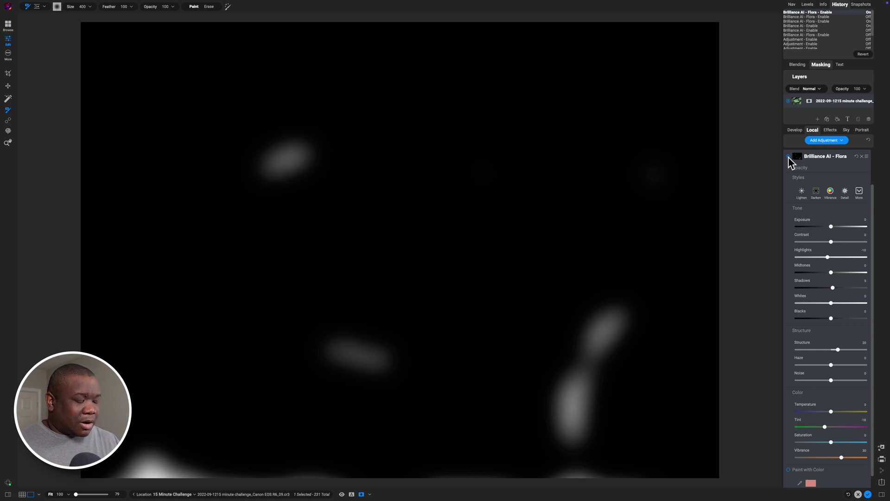
key("slash")
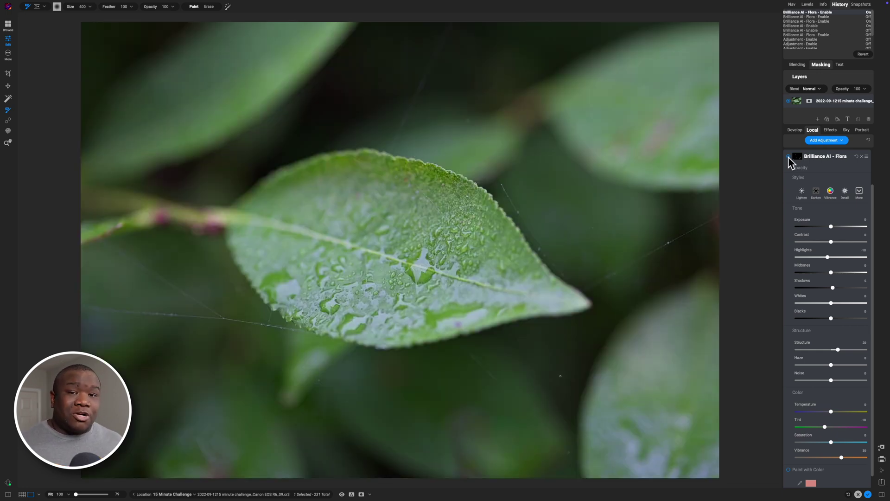
Compare Flora off and on, collapse it, and expand the third Adjustment.
left_click(789, 157)
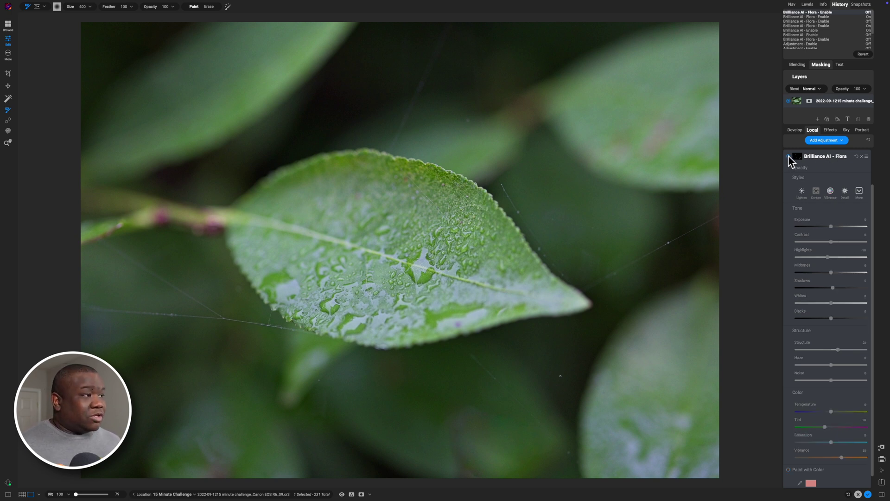
left_click(788, 157)
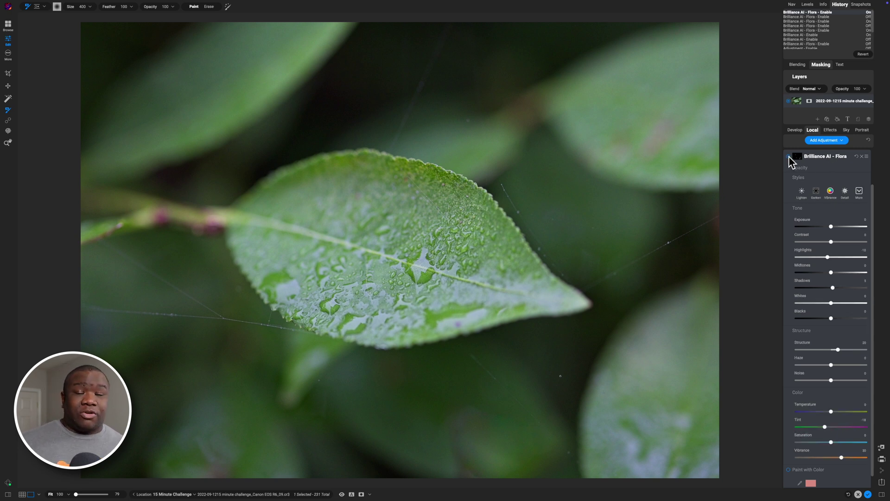
left_click(827, 156)
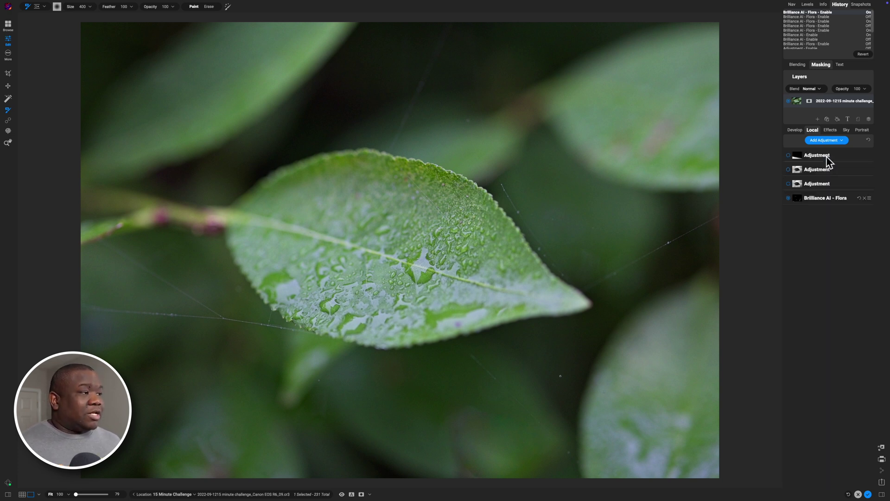
left_click(797, 184)
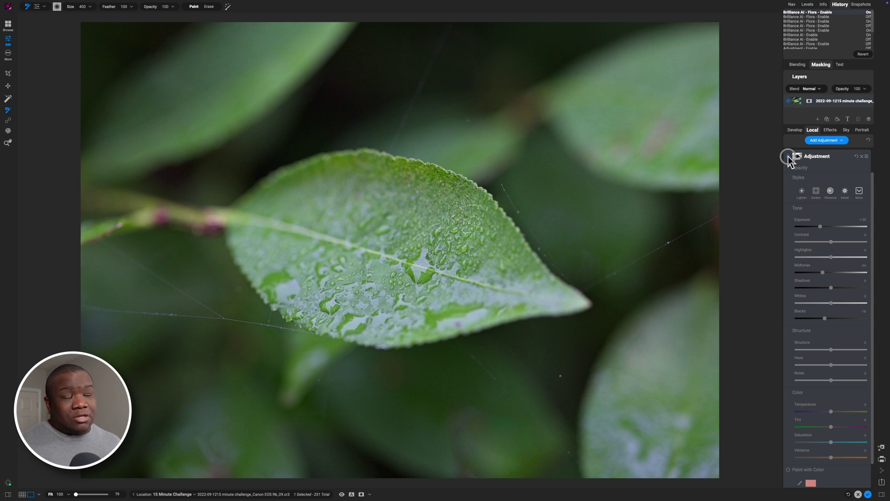
Enable the background-darkening Adjustment (Exposure -1.30, Blacks -18) and check its grayscale mask.
left_click(788, 156)
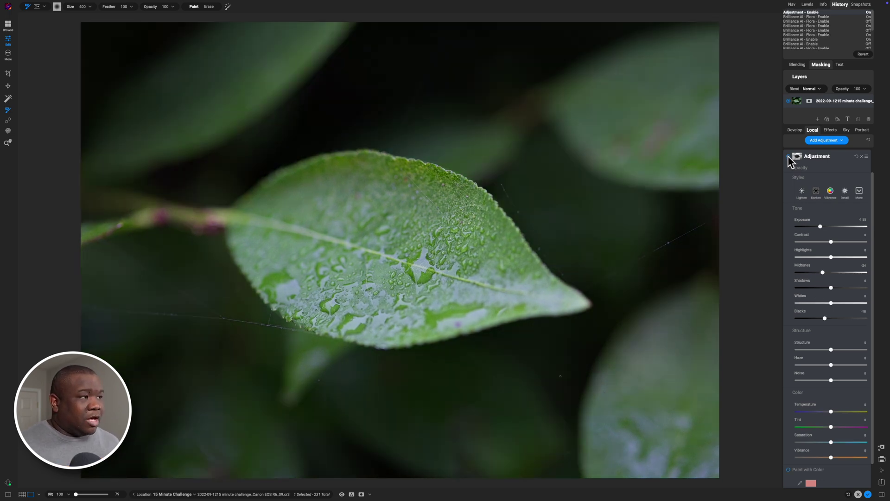
key("o")
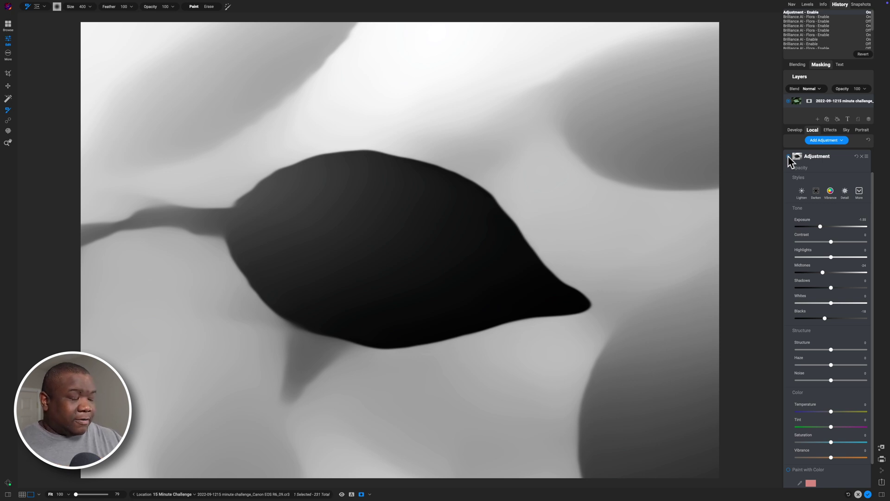
left_click(789, 160)
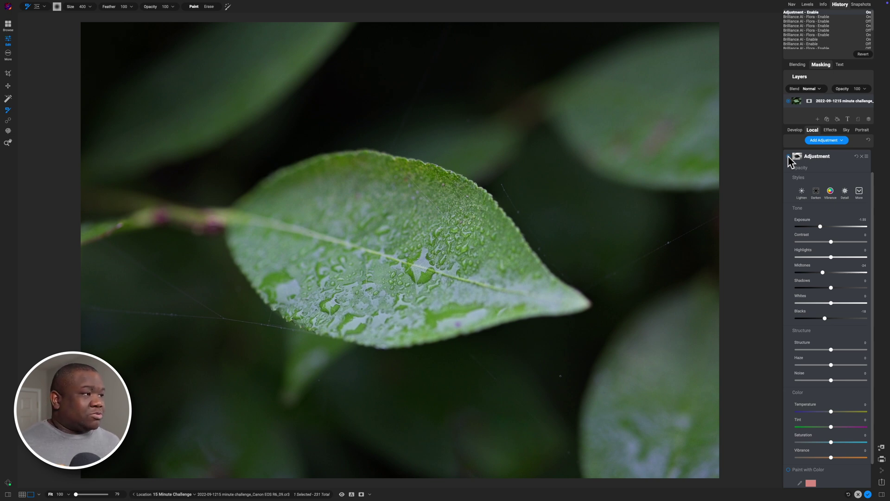
Enable the saturation-reducing second Adjustment, preview its mask, then return to the layer list.
left_click(814, 156)
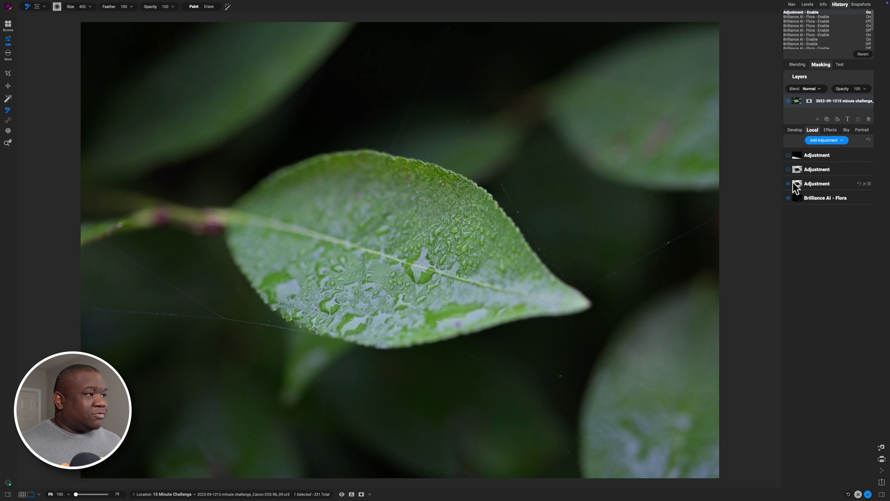
left_click(789, 169)
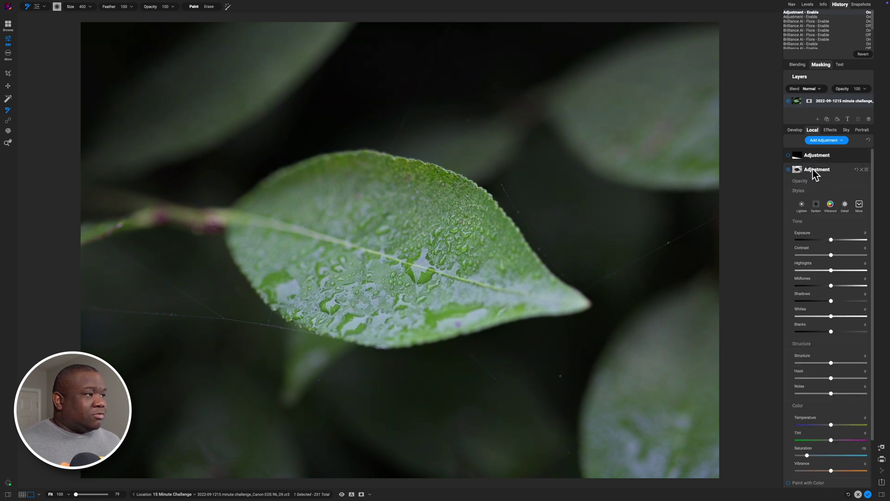
key("z")
scroll(812, 168, "down", 1)
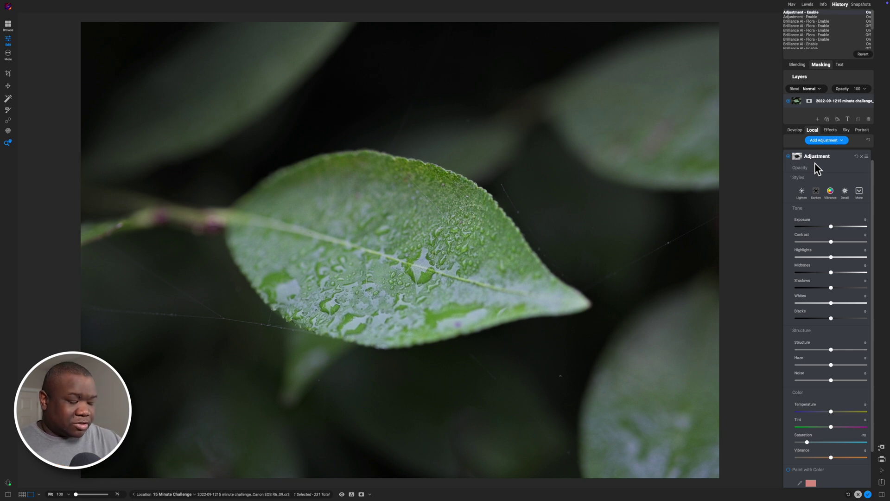
key("ctrl+m")
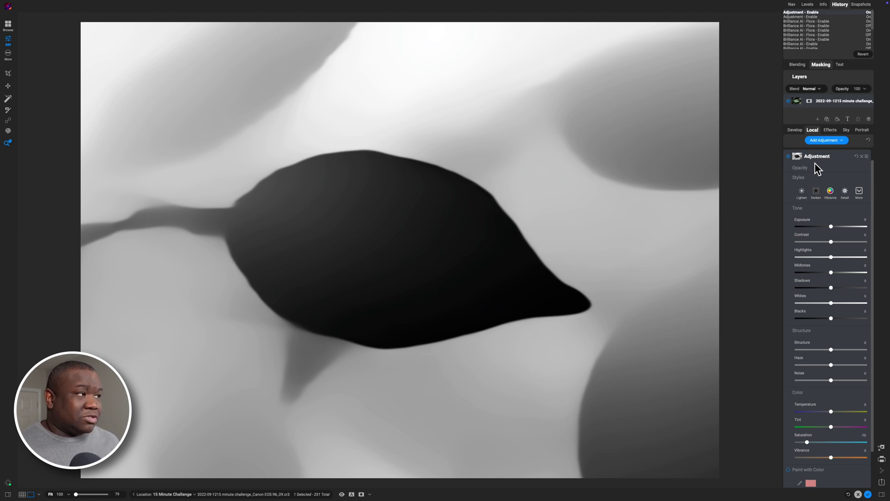
key("ctrl+m")
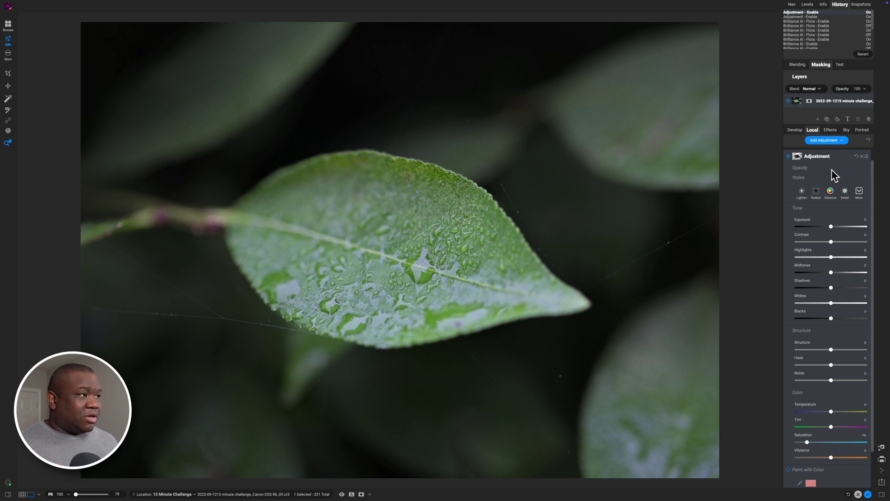
left_click(822, 158)
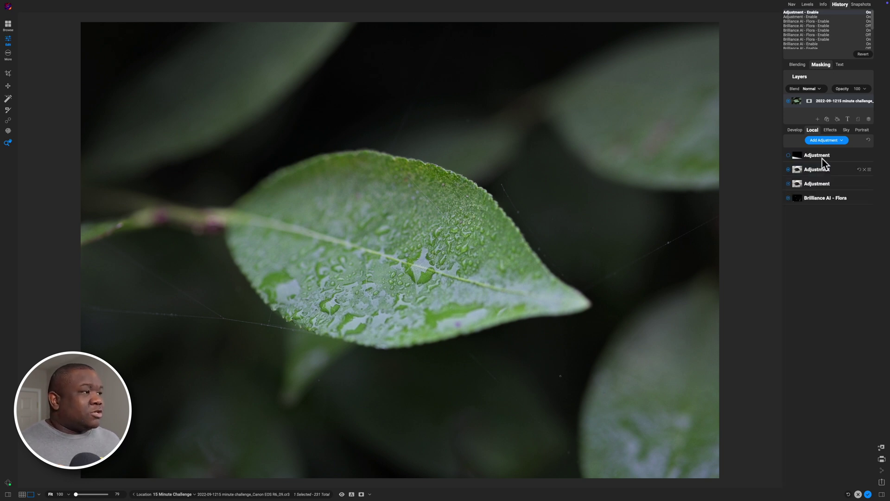
Compare the top graduated Adjustment off and on, inspect its gradient mask and opacity, leaving it enabled.
left_click(788, 156)
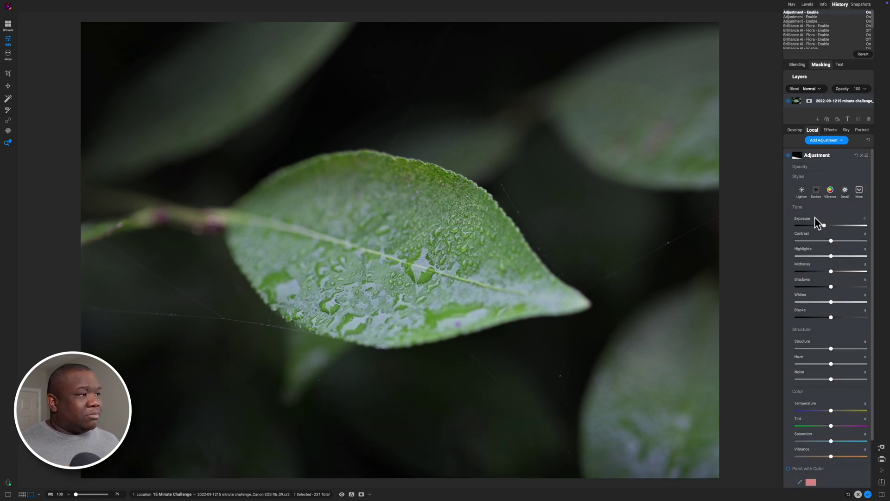
left_click(789, 155)
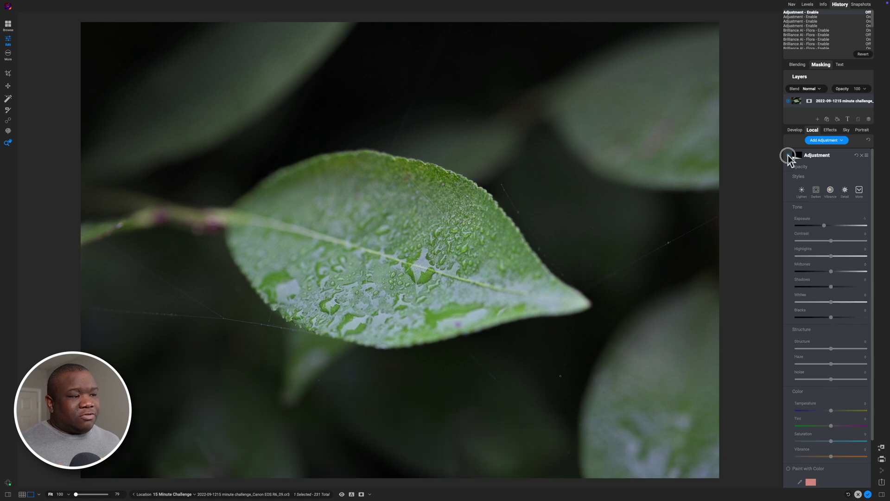
left_click(788, 155)
key("super+m")
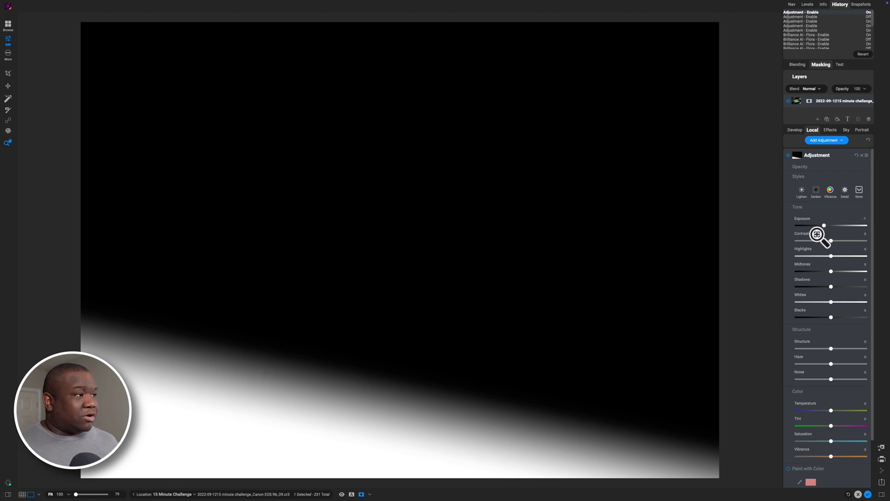
left_click(814, 166)
left_click(815, 167)
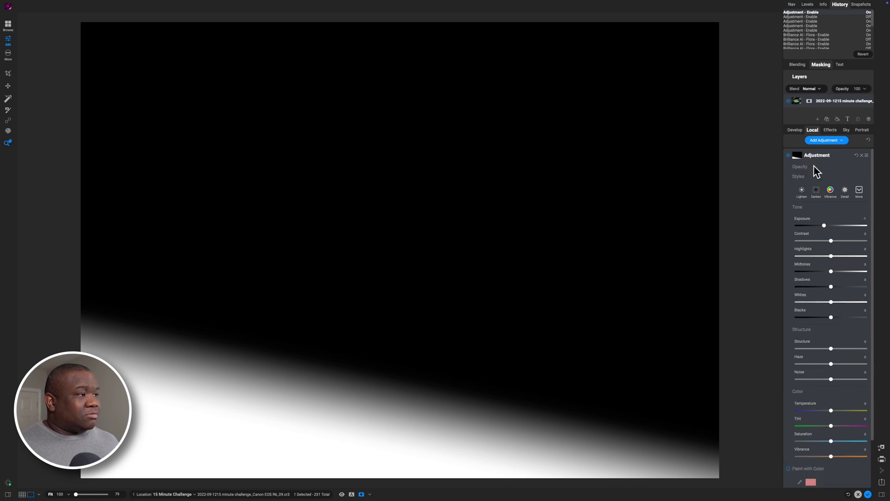
key("slash")
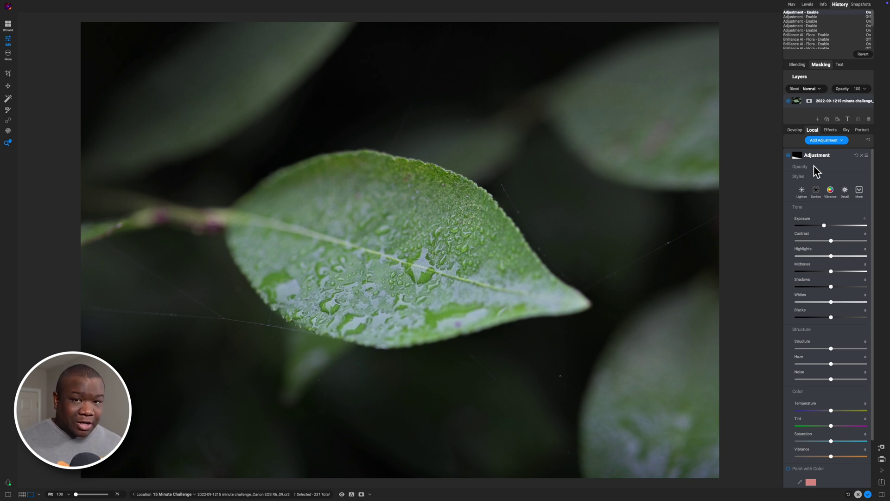
Enable the Cross Process filter in Effects alongside Dynamic Contrast.
left_click(830, 130)
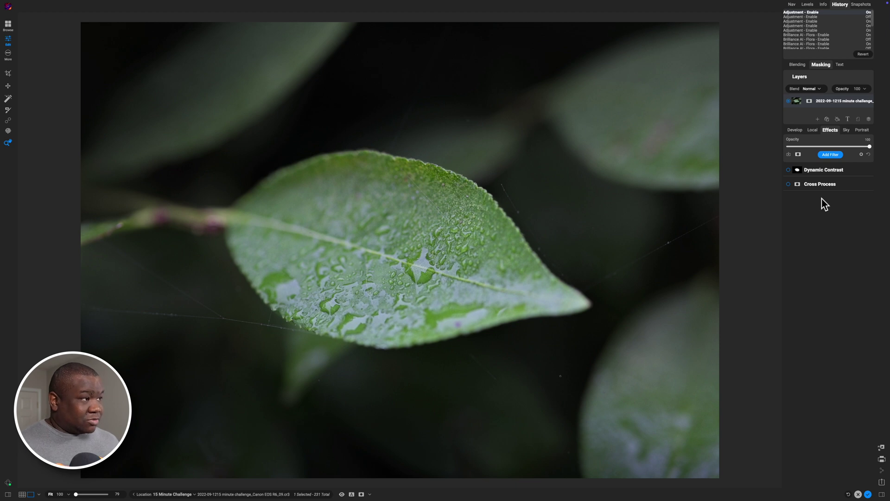
left_click(789, 184)
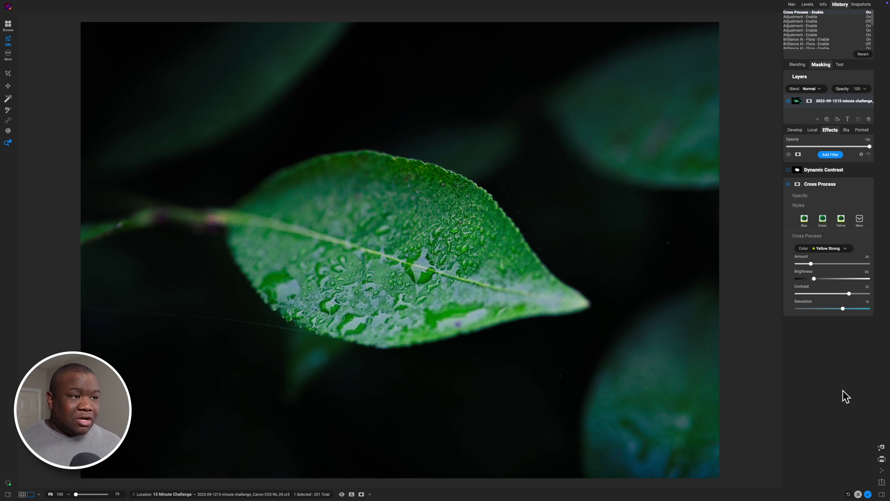
Set the Cross Process colour to Yellow Strong, then raise the Amount and lower it again.
left_click(835, 248)
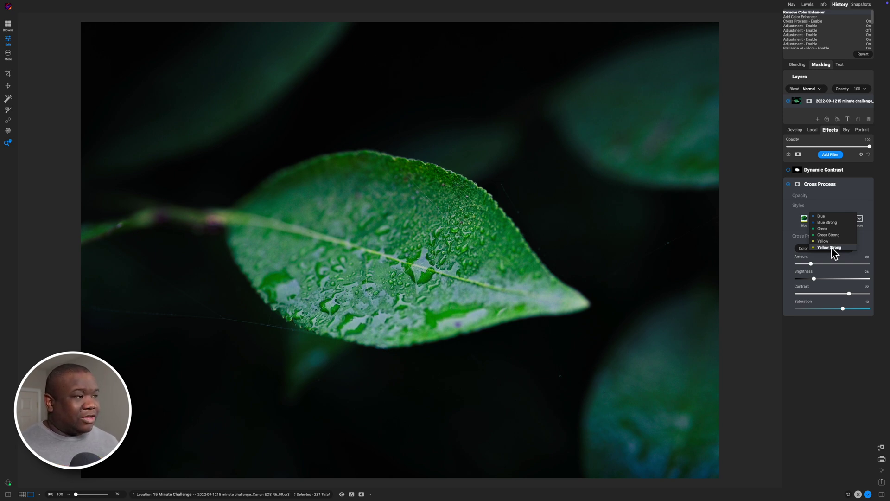
left_click(831, 247)
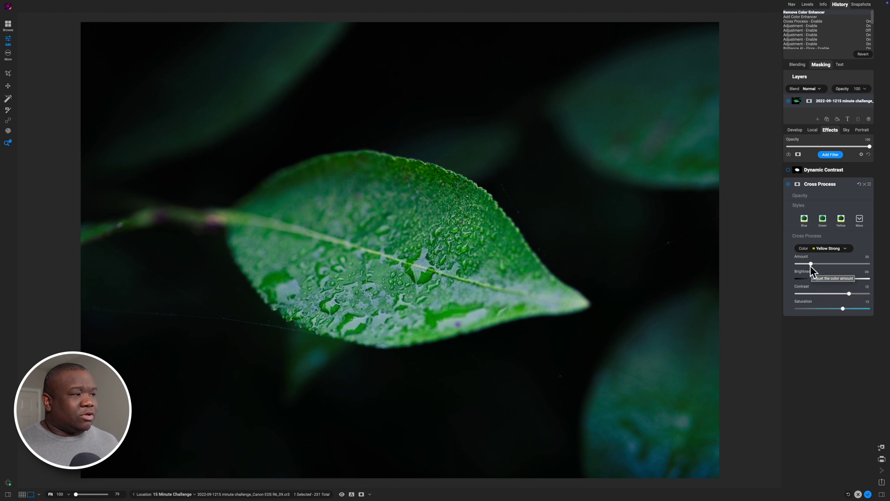
left_click_drag(810, 263, 856, 265)
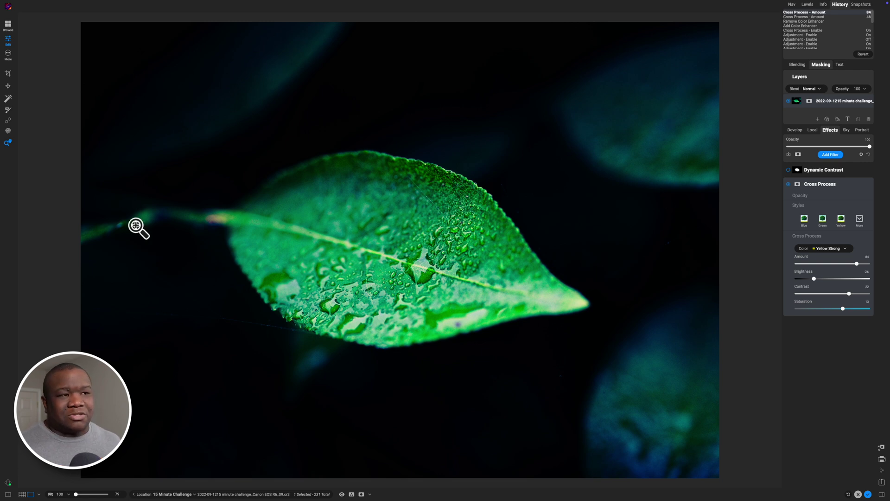
left_click_drag(856, 264, 813, 269)
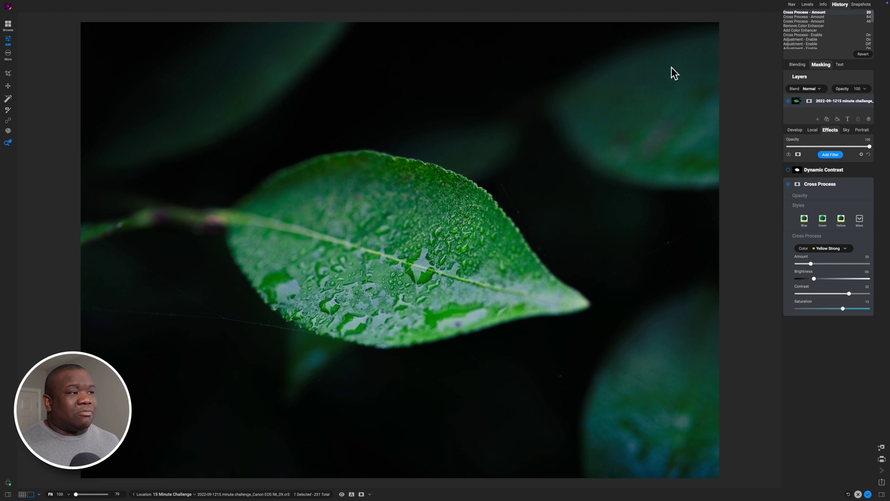
Enable Dynamic Contrast and erase its mask outside the leaf, leaving a soft oval over the leaf.
left_click(823, 184)
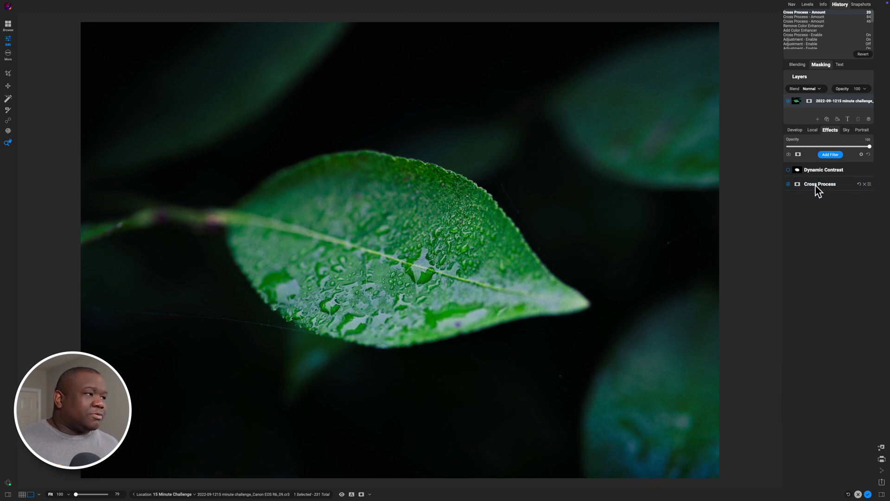
left_click(788, 169)
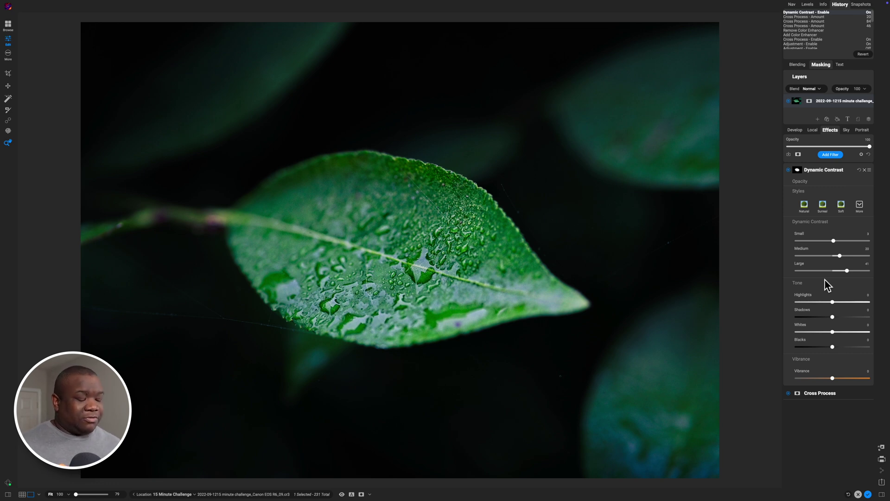
key("ctrl+m")
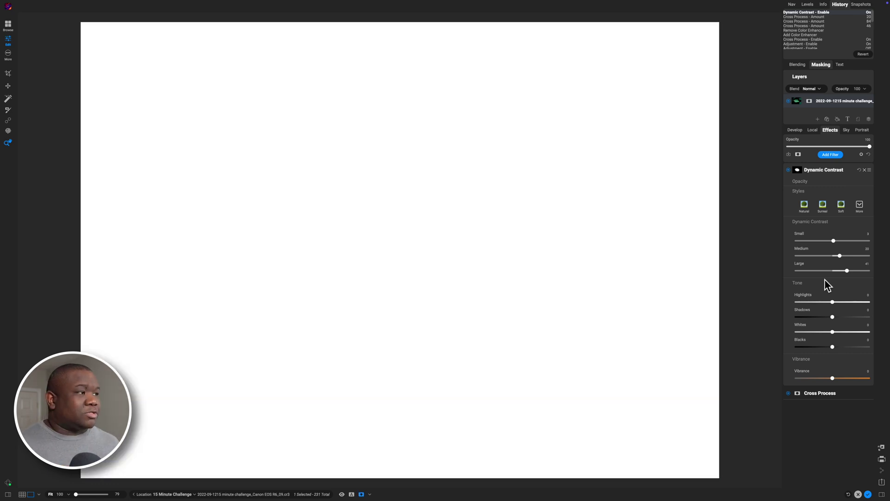
key("b")
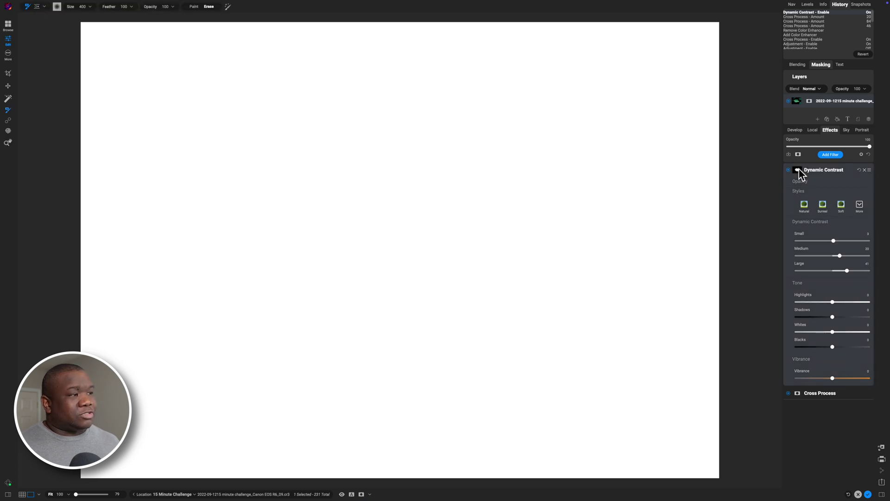
key("ctrl+m")
key("ctrl+m")
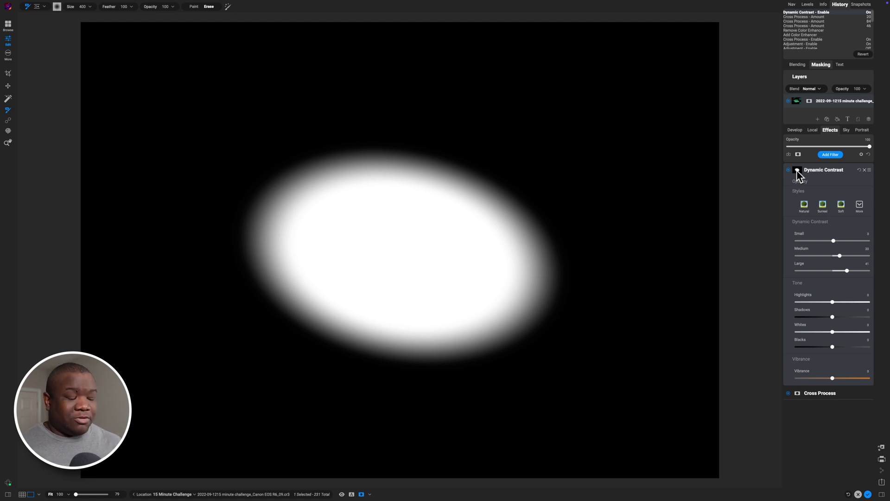
key("ctrl+m")
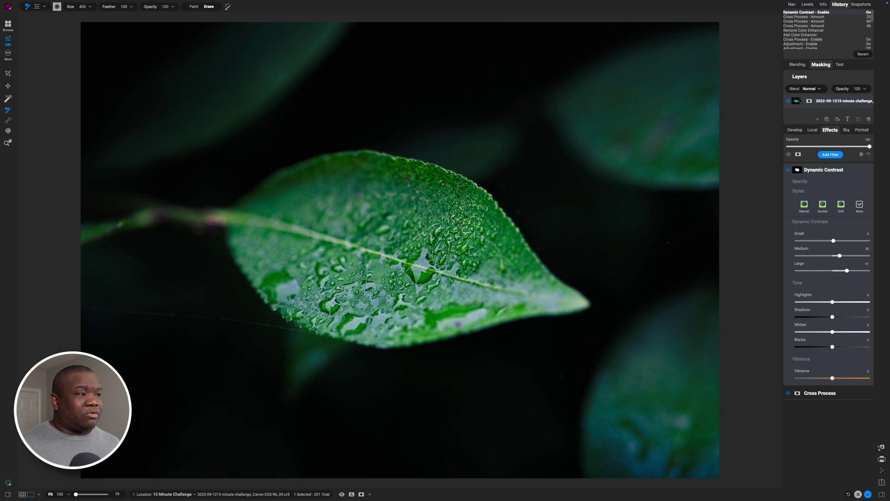
Compare the photo with Dynamic Contrast off and on and against the original, with camera info showing.
left_click(788, 170)
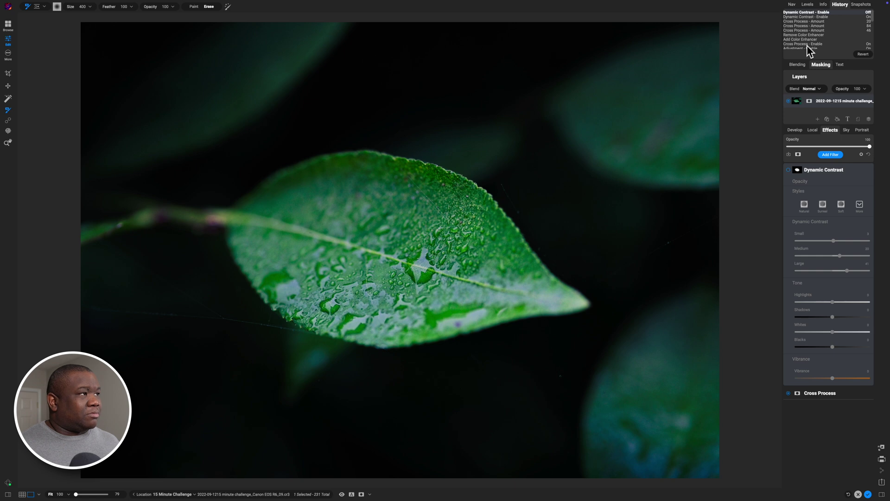
left_click(823, 5)
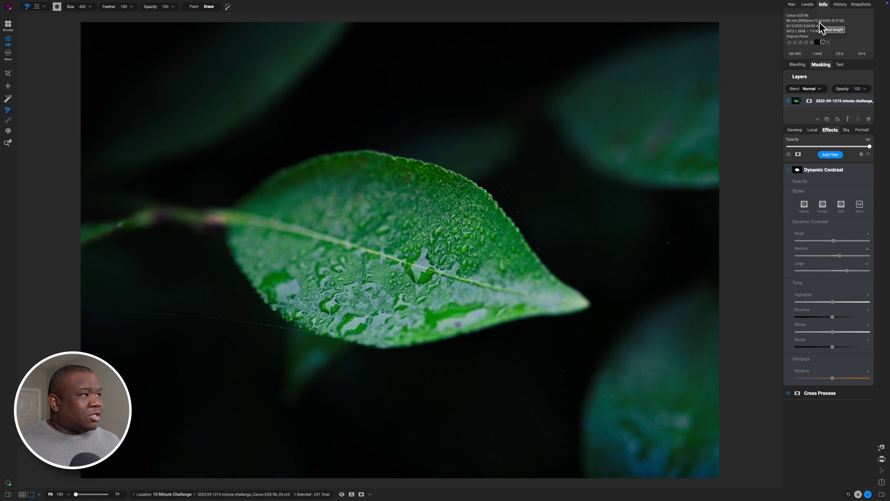
left_click(789, 170)
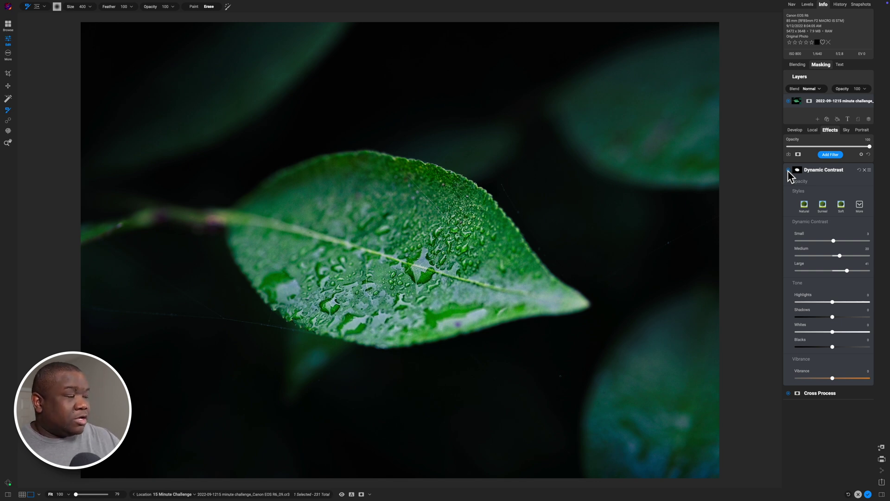
key("super+p")
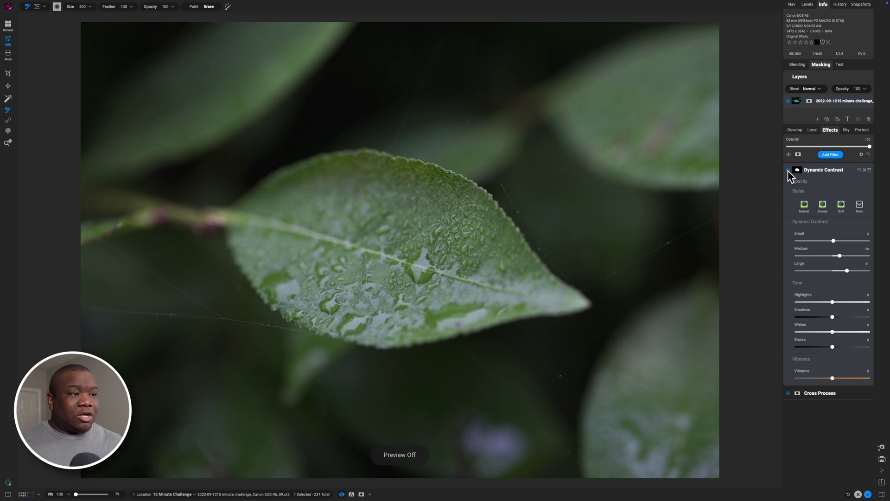
left_click(789, 171)
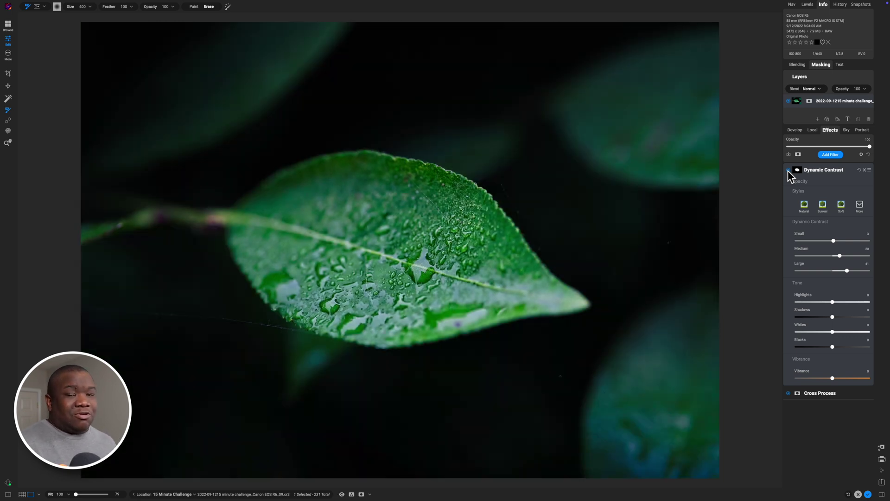